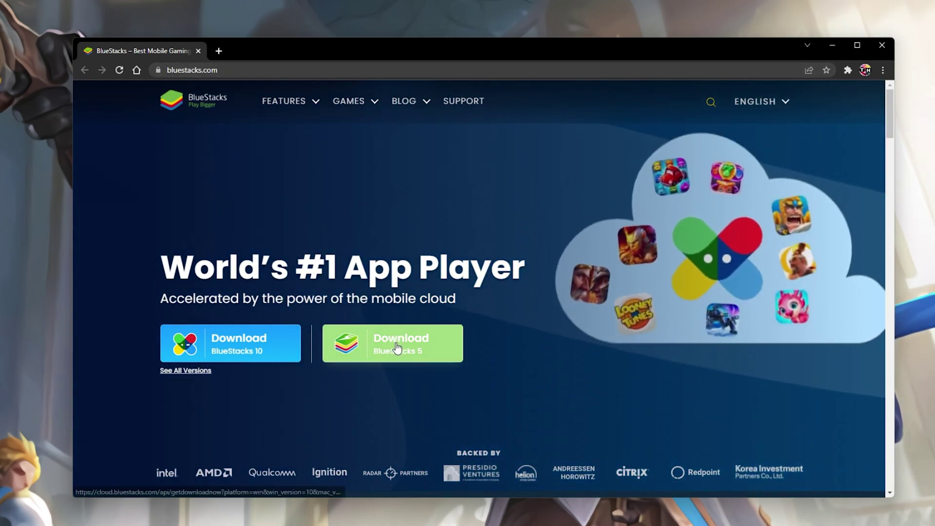
# - Download the BlueStacks 5 installer in Chrome, run BlueStacksInstaller.exe, and minimize the browser
pyautogui.click(397, 345)
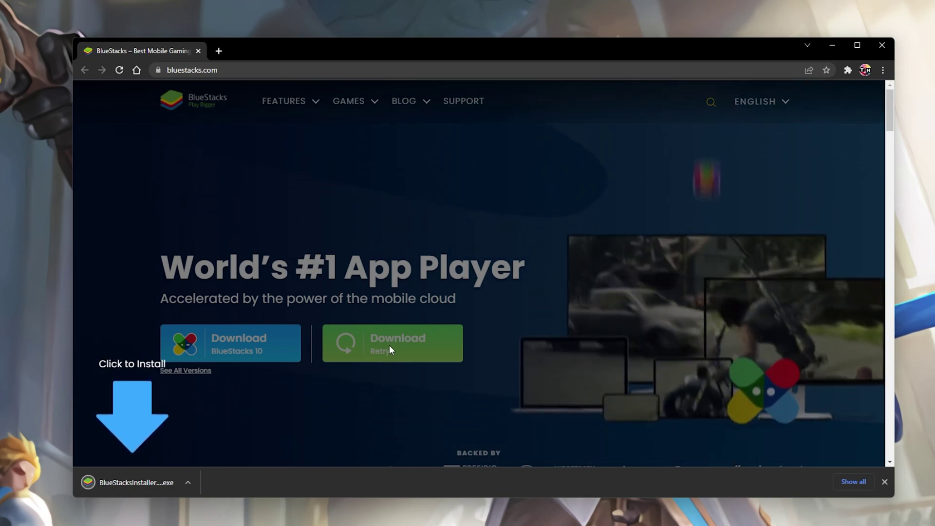
pyautogui.click(120, 481)
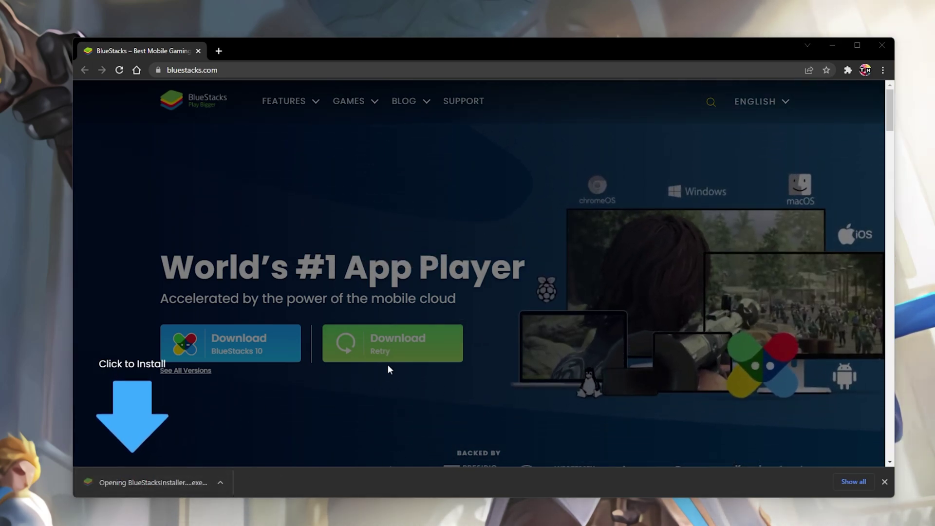
pyautogui.click(832, 45)
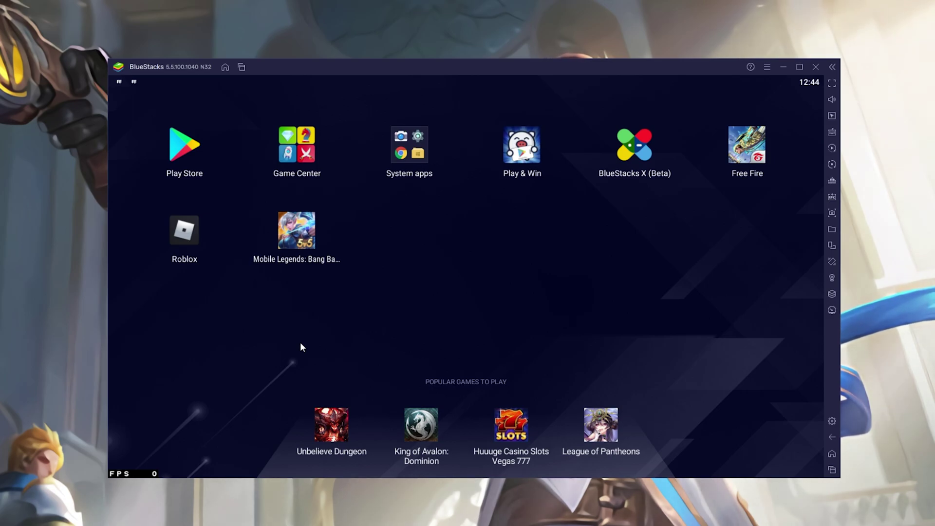
# - Search the Play Store for 'mobile legends' and check the Mobile Legends: Bang Bang app page
pyautogui.click(190, 162)
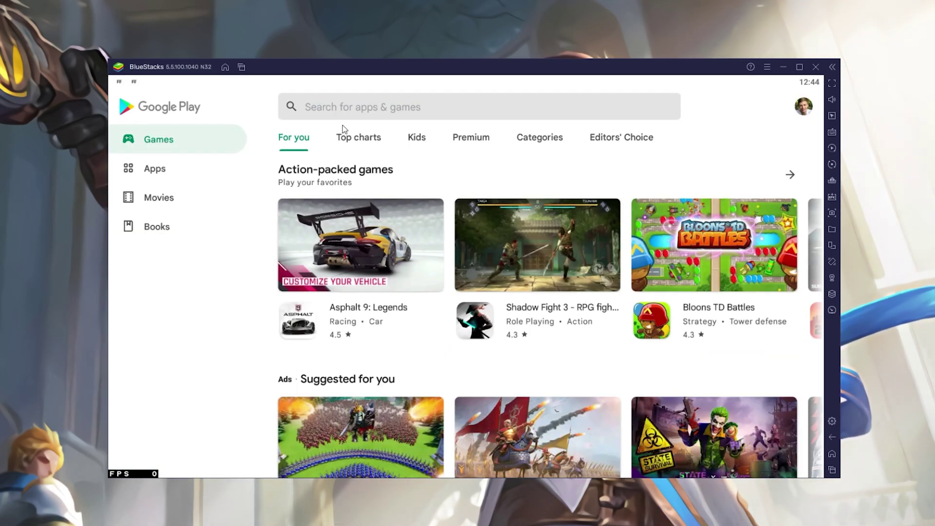
pyautogui.click(353, 116)
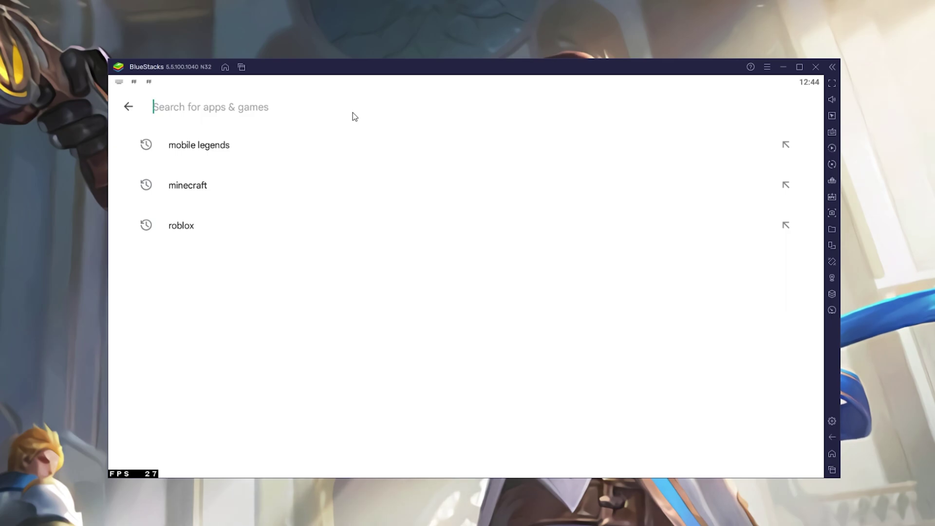
pyautogui.press('Down')
pyautogui.press('Return')
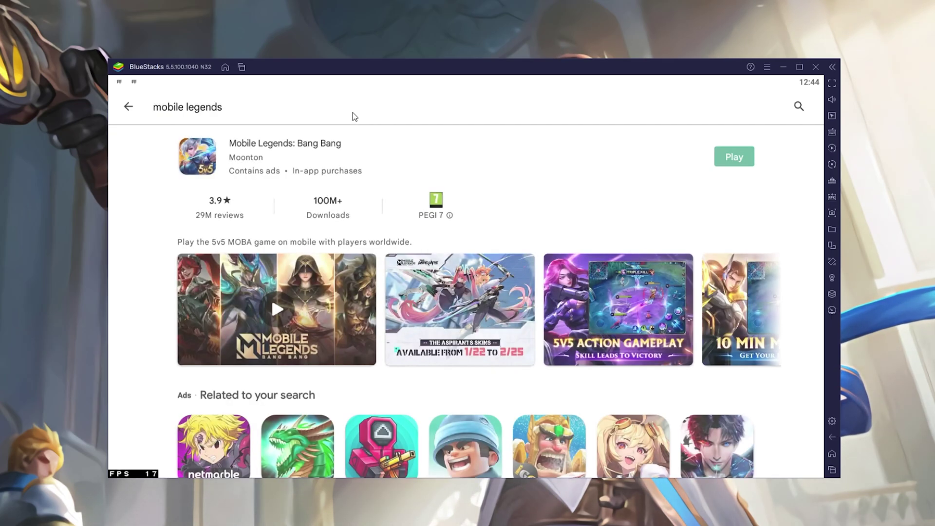
pyautogui.click(209, 159)
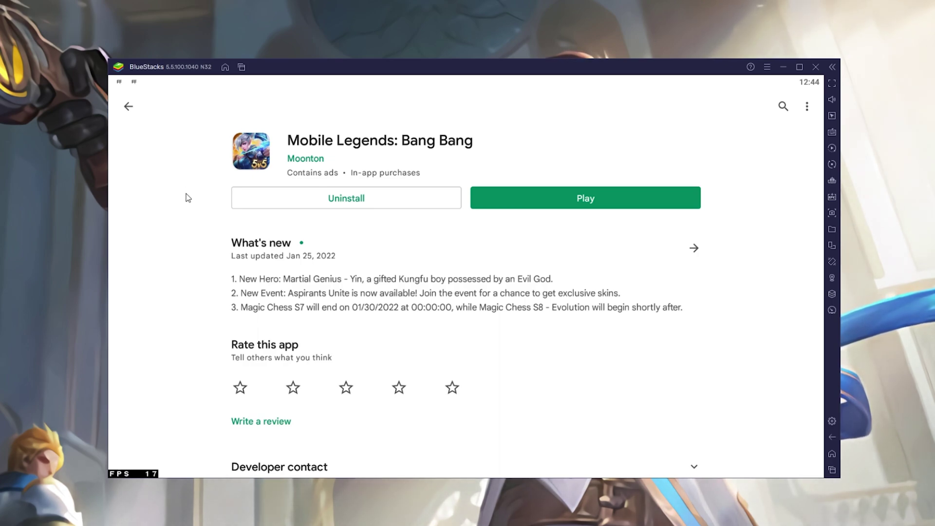
pyautogui.scroll(-3, 188, 275)
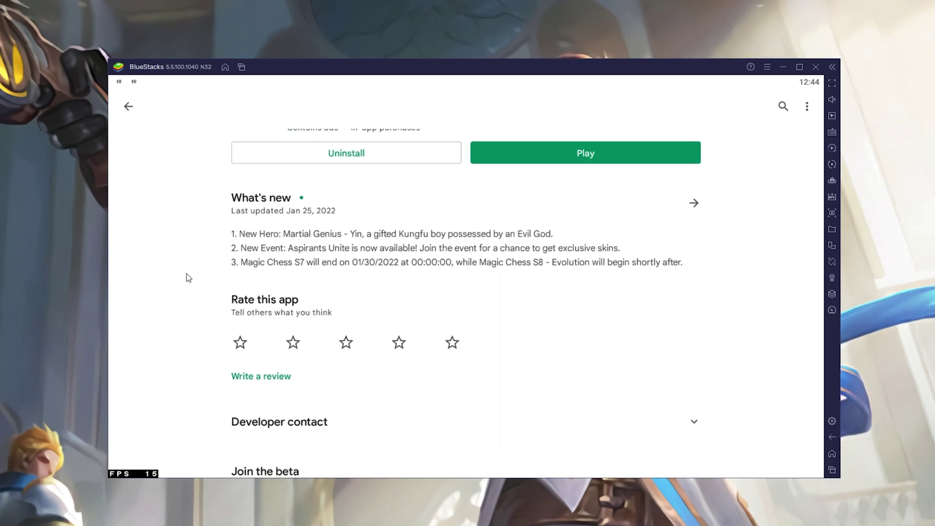
pyautogui.scroll(3, 189, 277)
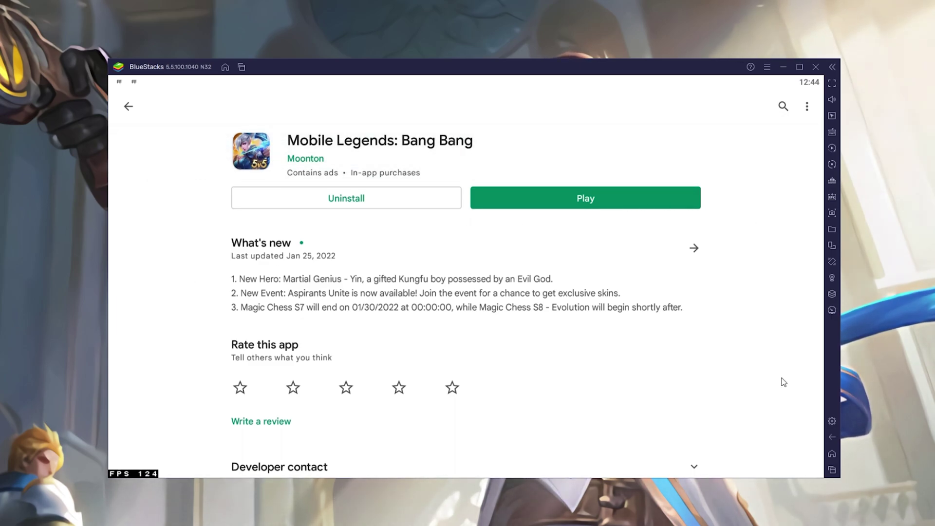
# - Go back from the app page through the Play Store to the BlueStacks home screen
pyautogui.click(835, 435)
pyautogui.click(834, 434)
pyautogui.click(835, 433)
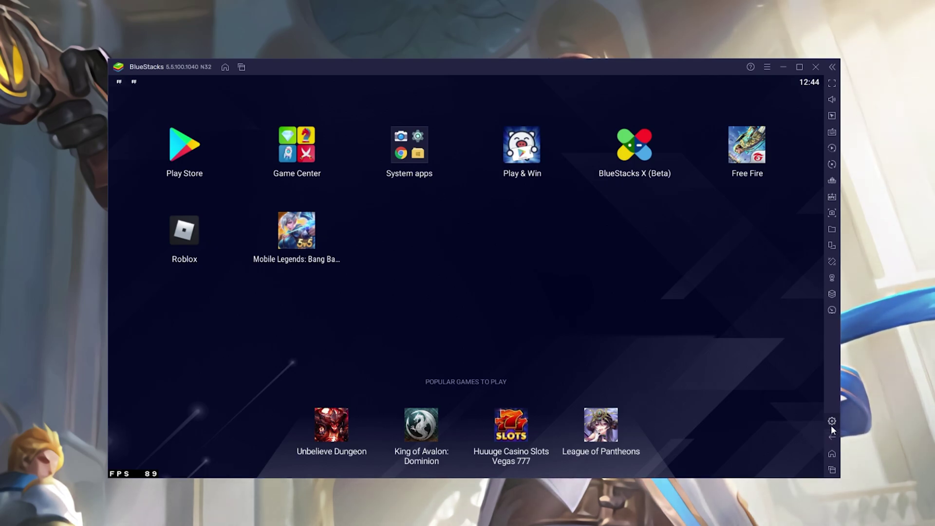
# - In Performance settings, keep CPU at High (4 Cores), memory at High (4 GB), and High Performance mode
pyautogui.click(832, 422)
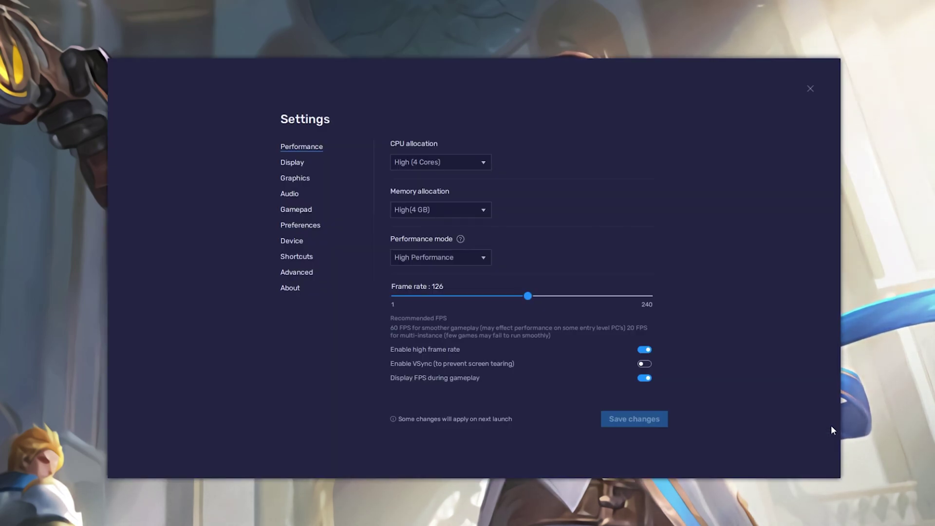
pyautogui.click(487, 164)
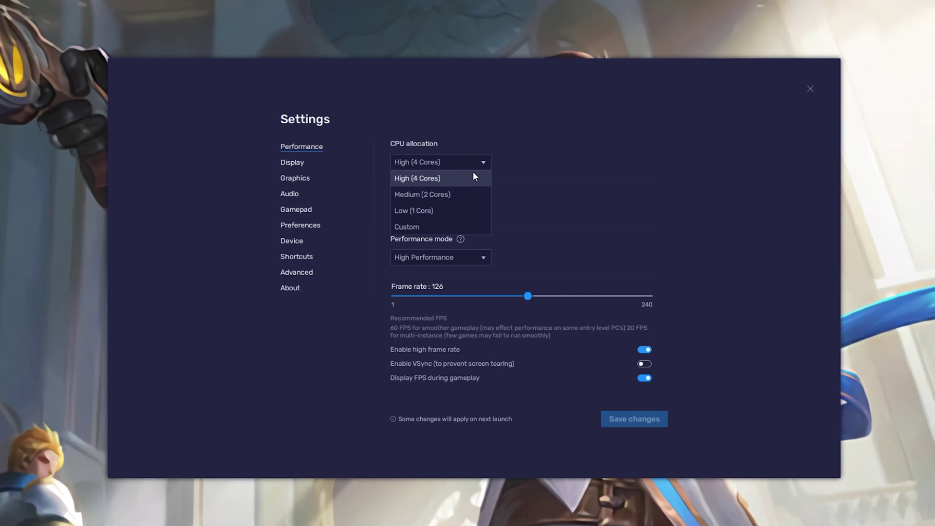
pyautogui.click(487, 162)
pyautogui.click(485, 207)
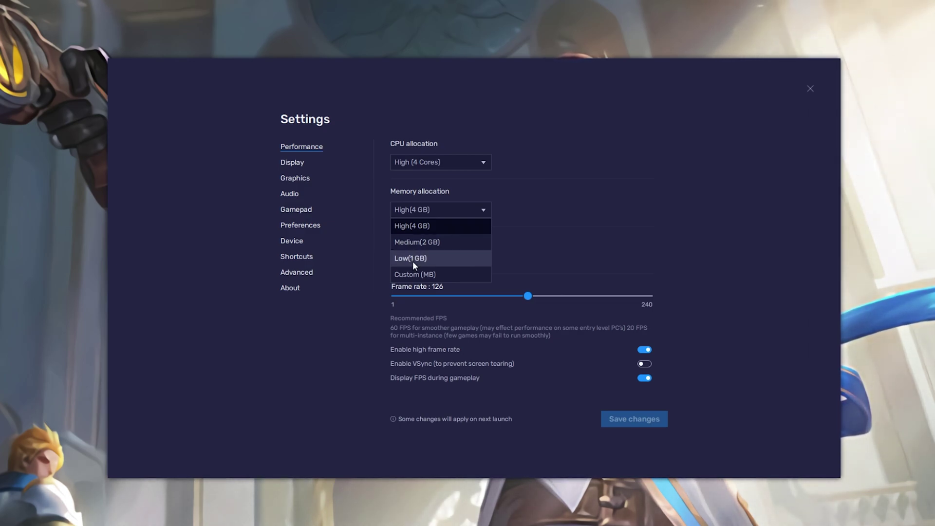
pyautogui.click(481, 213)
pyautogui.click(483, 260)
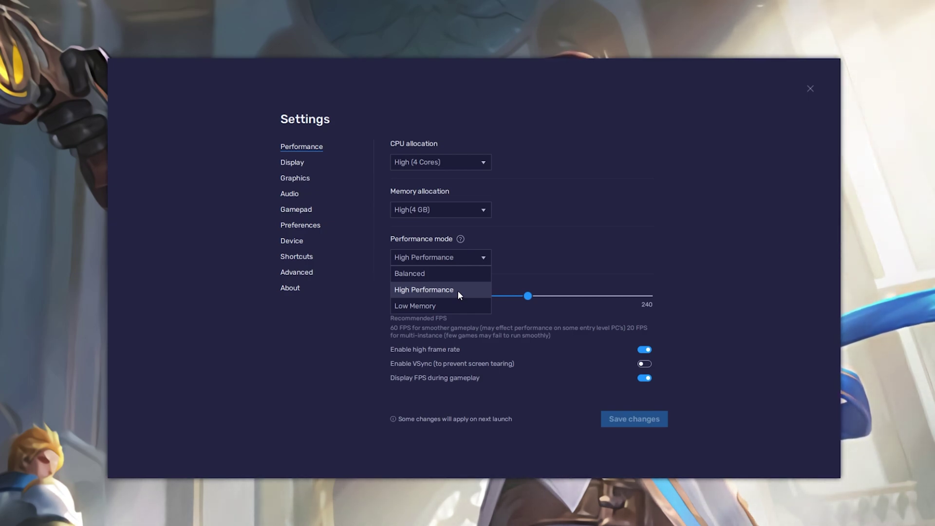
pyautogui.click(486, 258)
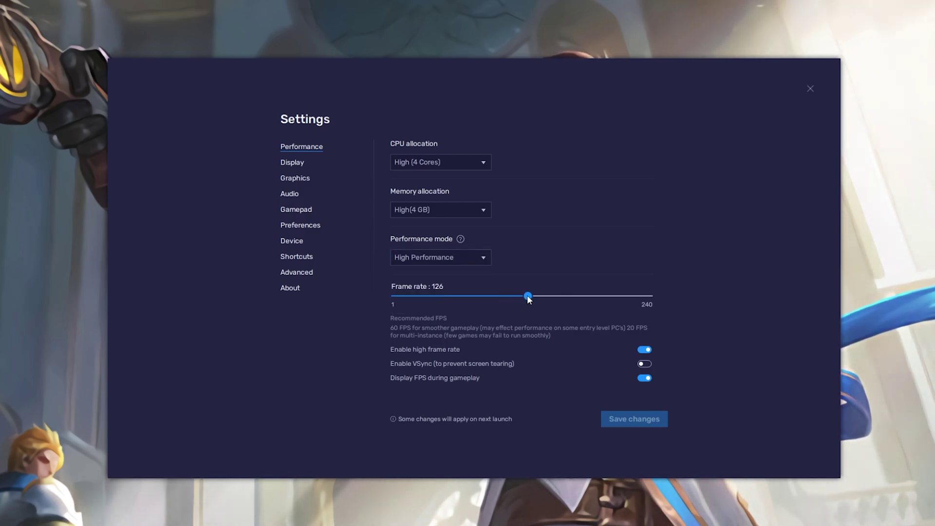
# - Keep high frame rate enabled and raise the frame rate slider to about 120
pyautogui.click(643, 349)
pyautogui.click(643, 349)
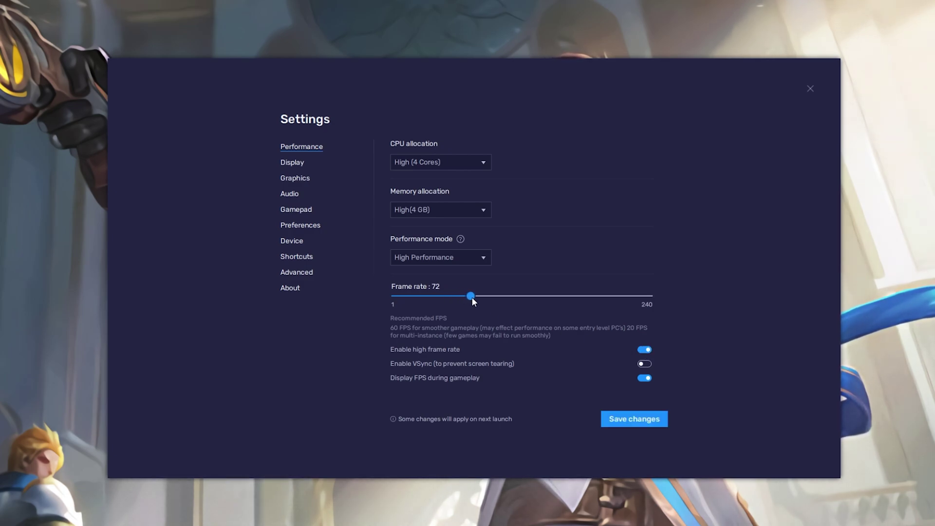
pyautogui.moveTo(473, 297); pyautogui.dragTo(522, 297)
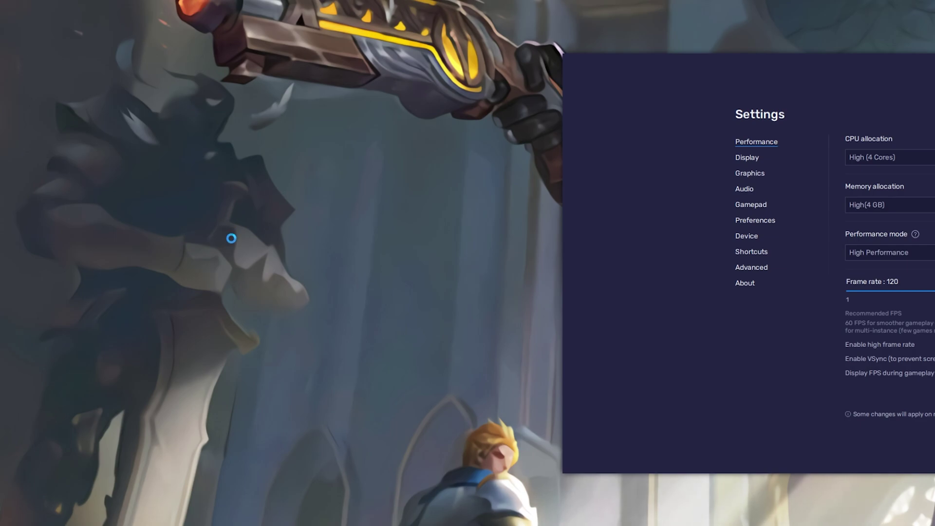
pyautogui.rightClick(231, 238)
pyautogui.click(267, 317)
pyautogui.scroll(-10, 325, 200)
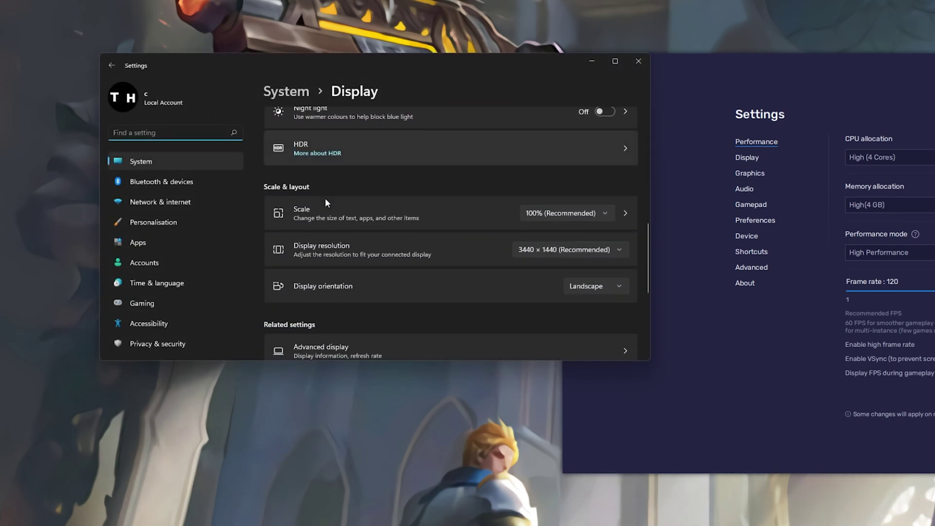
pyautogui.scroll(-3, 325, 203)
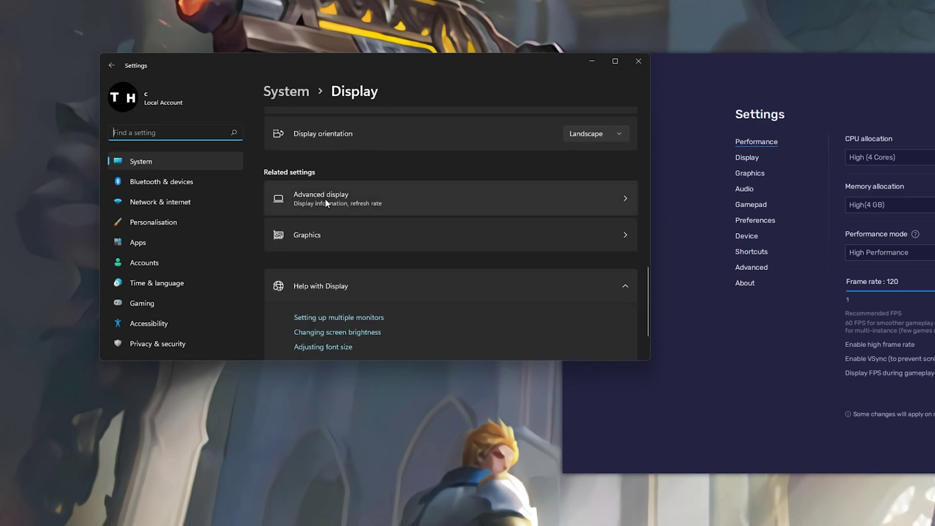
pyautogui.click(342, 202)
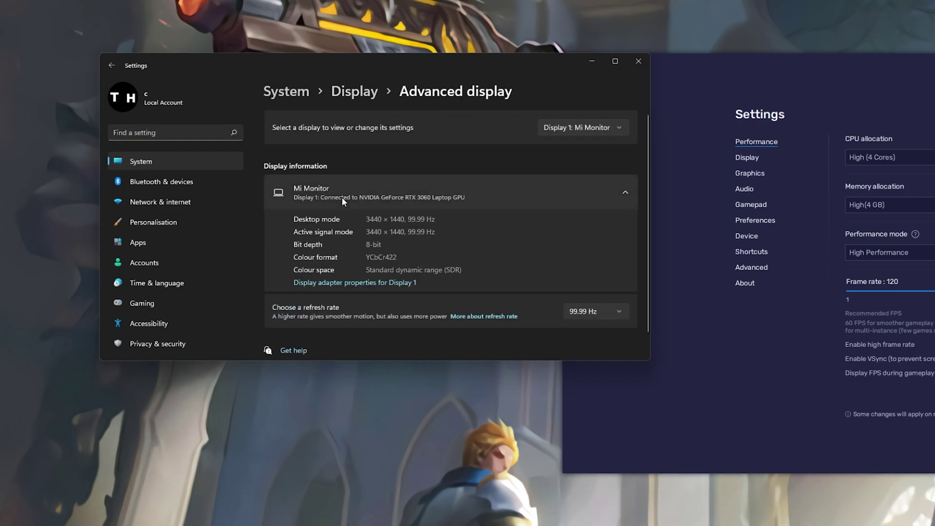
pyautogui.scroll(-1, 342, 201)
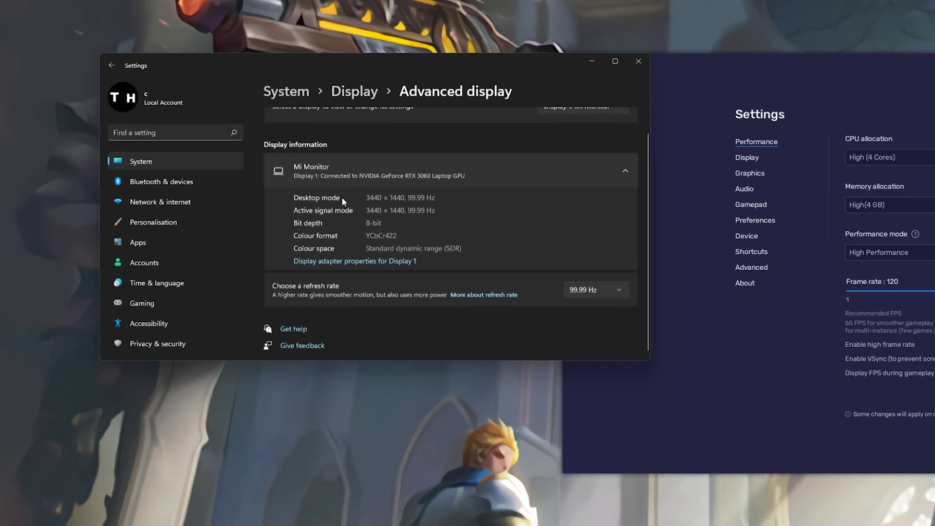
pyautogui.click(594, 293)
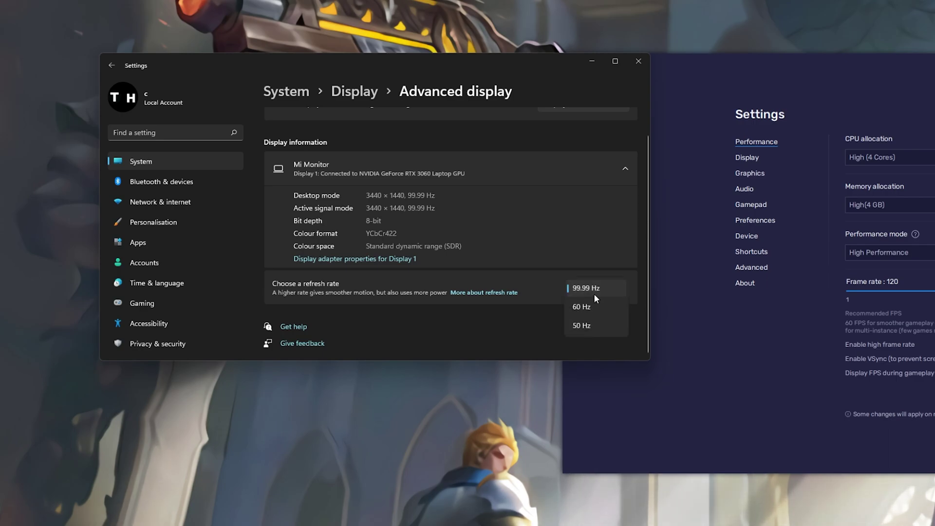
pyautogui.click(594, 294)
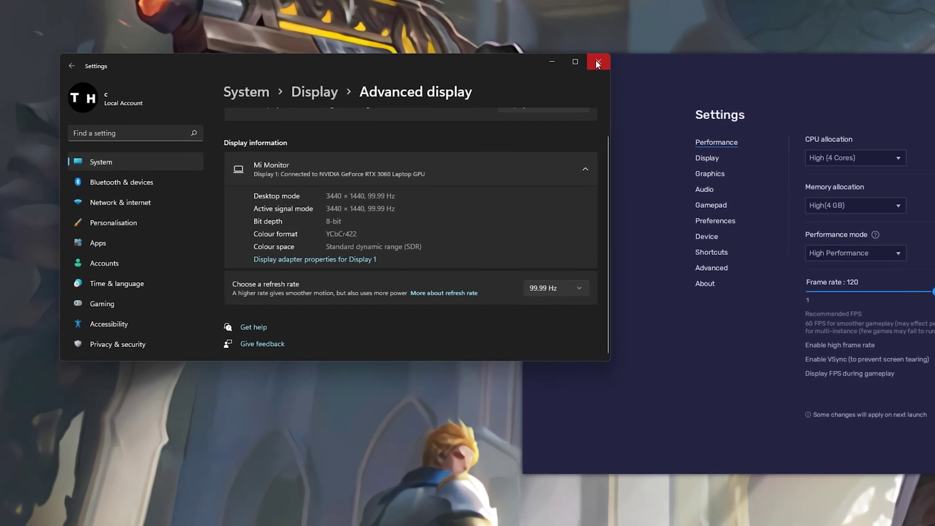
pyautogui.click(597, 62)
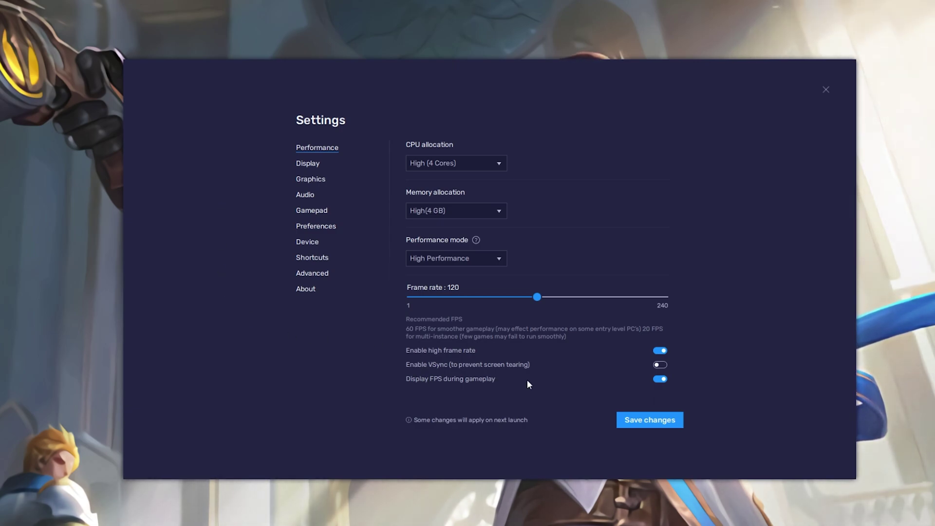
# - Toggle the gameplay FPS display, save the performance changes, and postpone the BlueStacks restart
pyautogui.click(658, 379)
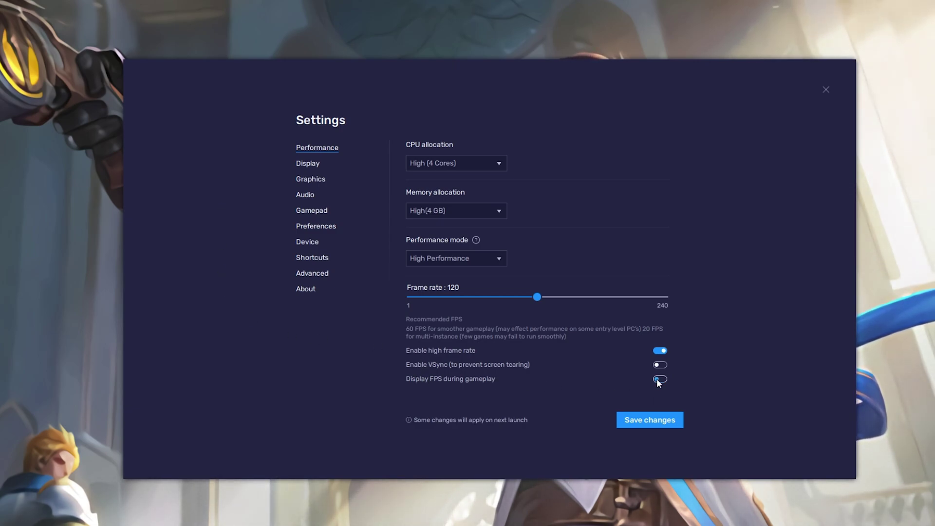
pyautogui.click(657, 424)
pyautogui.click(465, 292)
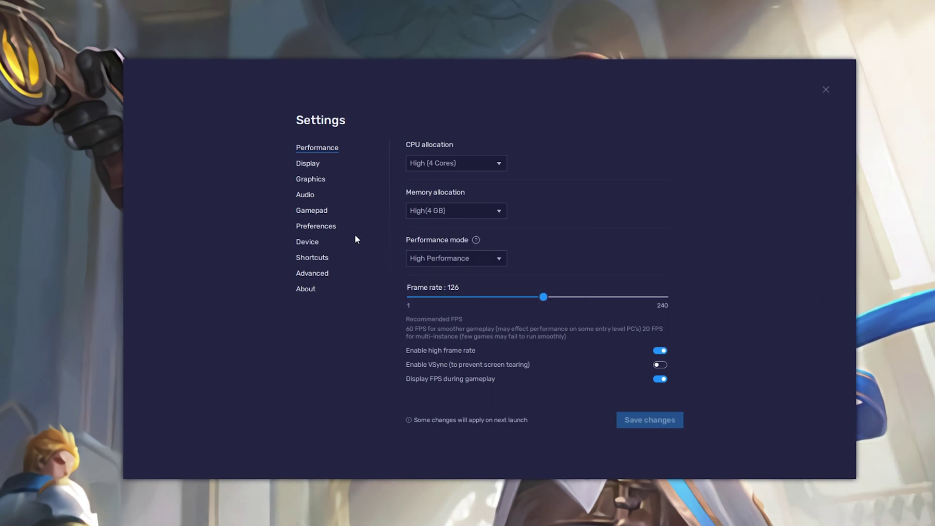
# - Open Display settings and leave orientation at Landscape, with 1920 x 1080 at 240 DPI
pyautogui.click(302, 166)
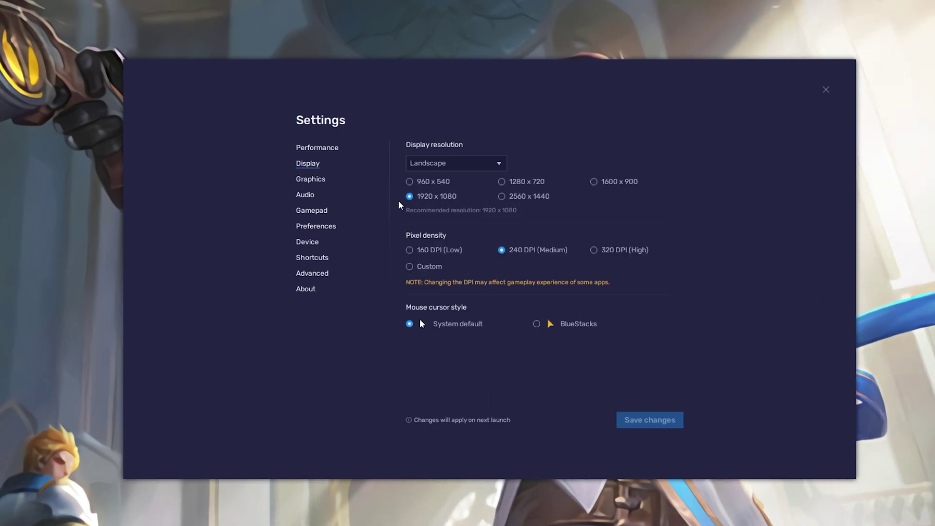
pyautogui.click(448, 164)
pyautogui.click(448, 164)
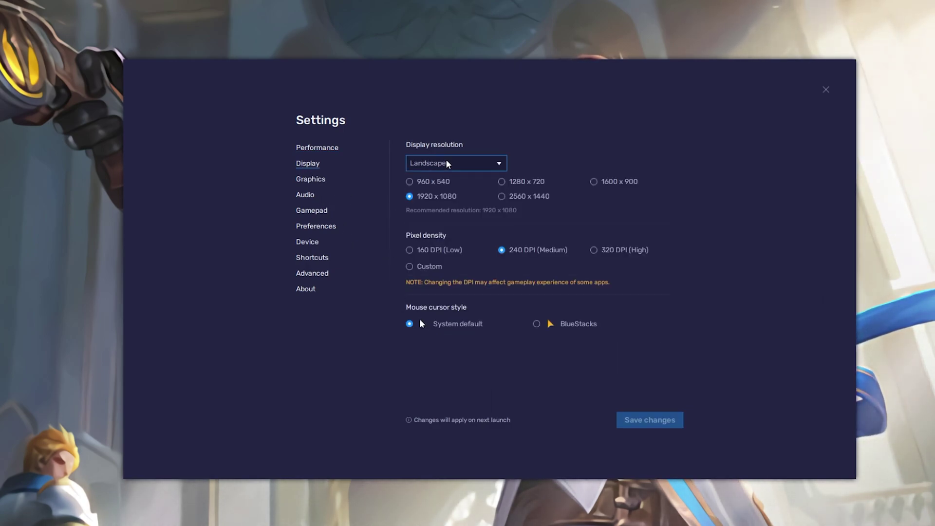